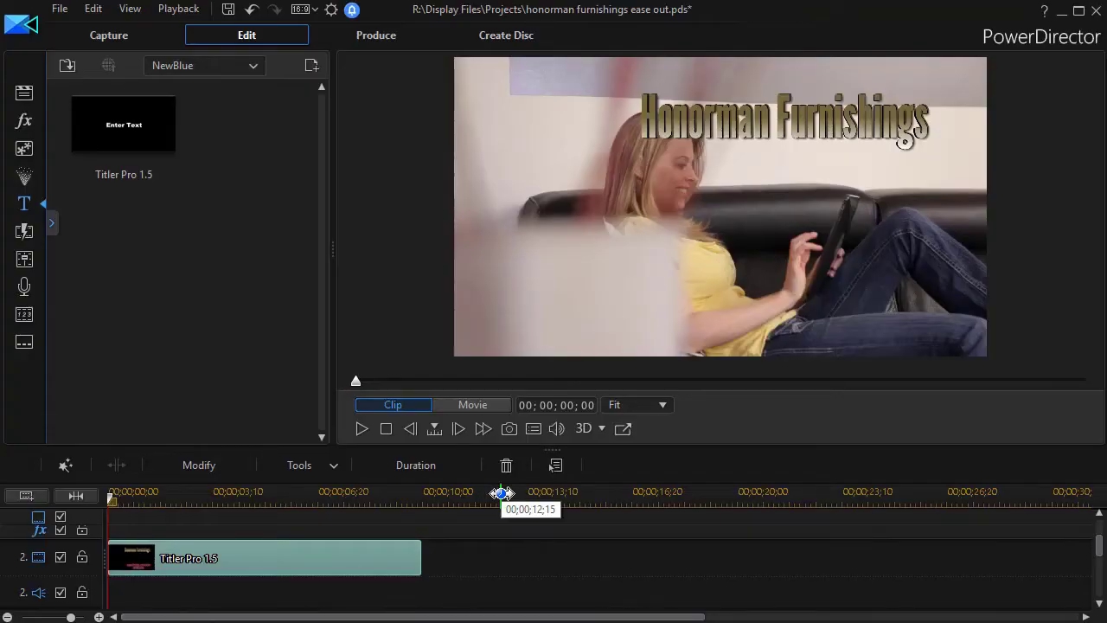
Step: Play a preview of the movie and open the Titler Pro 1.5 clip on track 2 for editing
{"action": "left_click", "coordinate": [362, 428]}
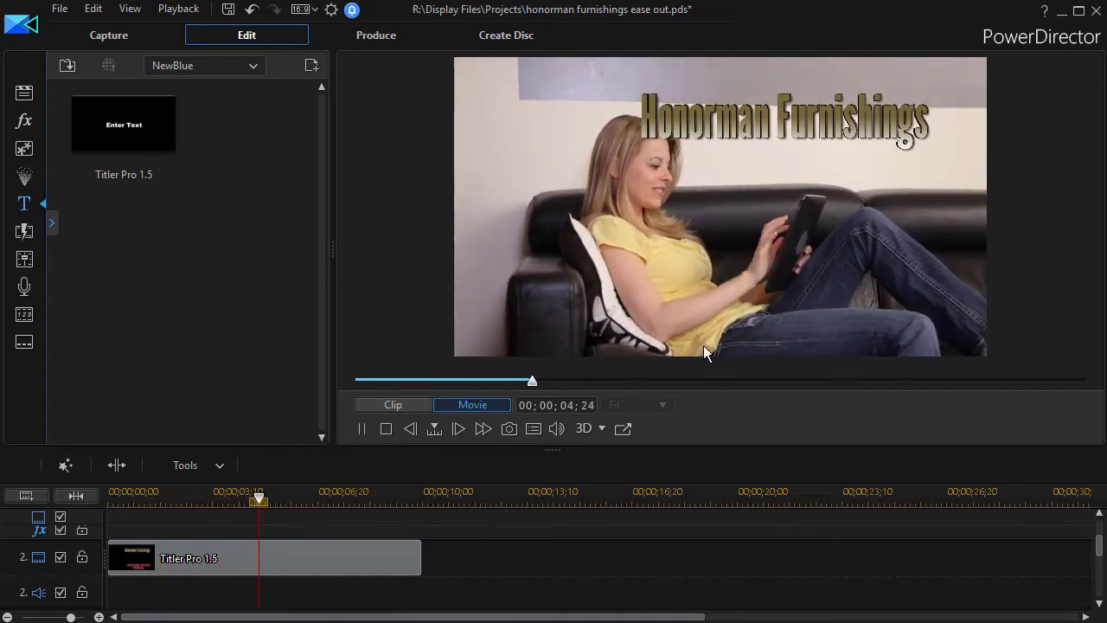
{"action": "left_click", "coordinate": [361, 430]}
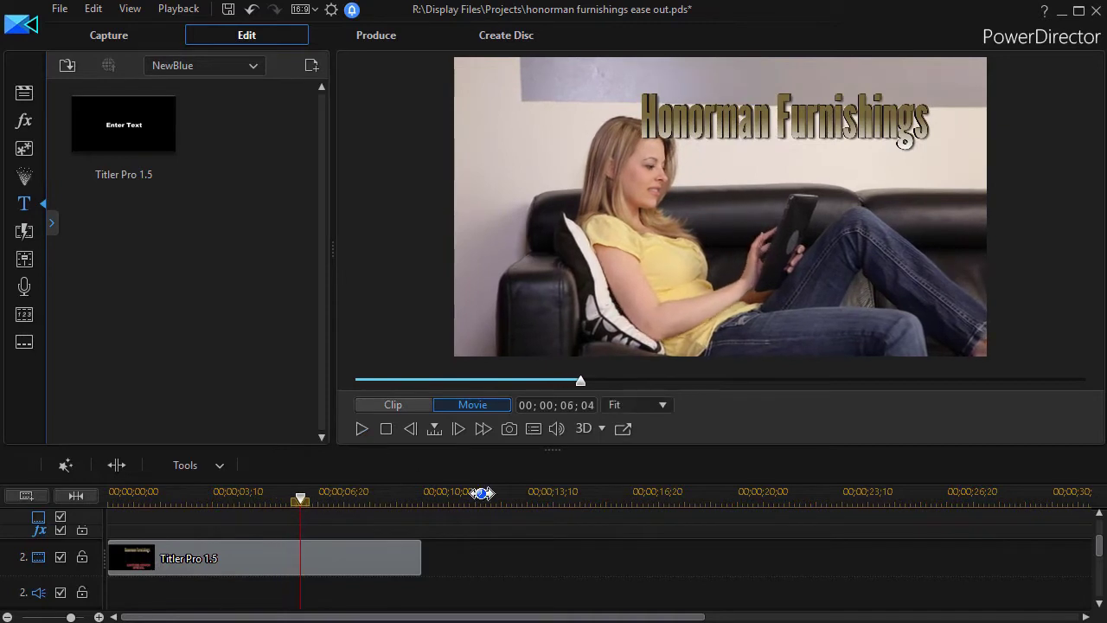
{"action": "left_click", "coordinate": [329, 558]}
{"action": "double_click", "coordinate": [330, 560]}
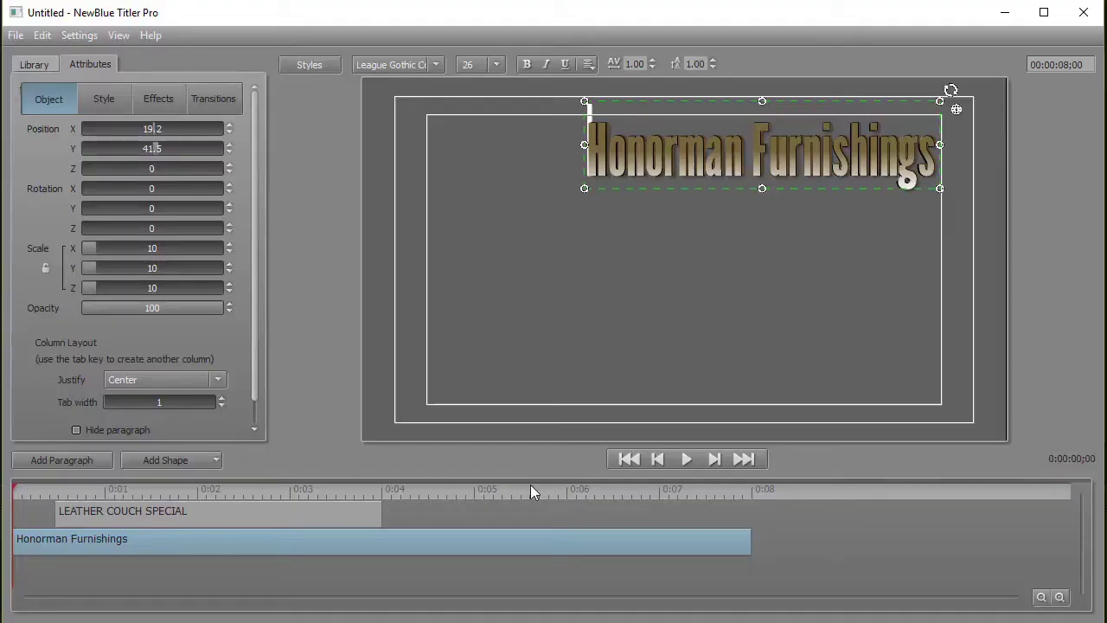
Step: Apply the Fast Left preset of the Fly In animation transition to the LEATHER COUCH SPECIAL paragraph
{"action": "left_click", "coordinate": [237, 490]}
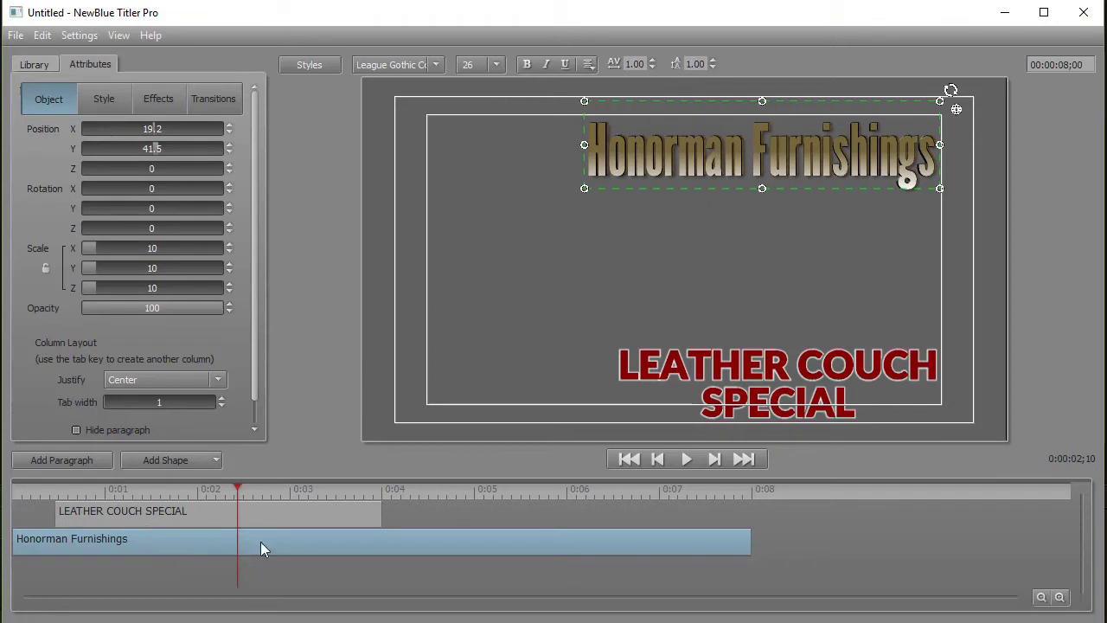
{"action": "left_click", "coordinate": [270, 508]}
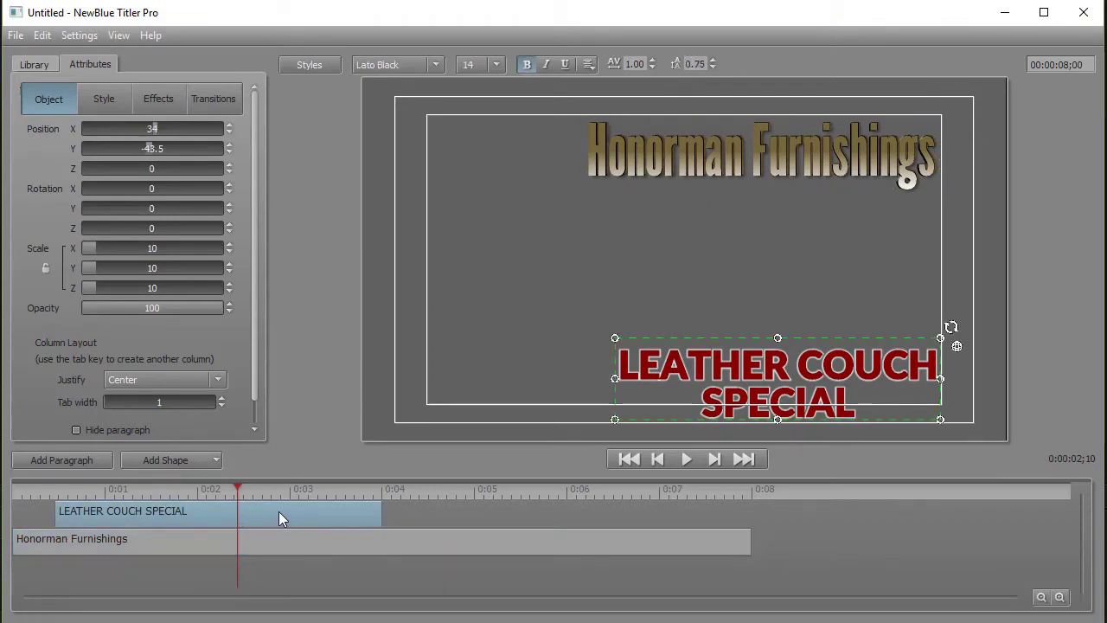
{"action": "left_click", "coordinate": [34, 67]}
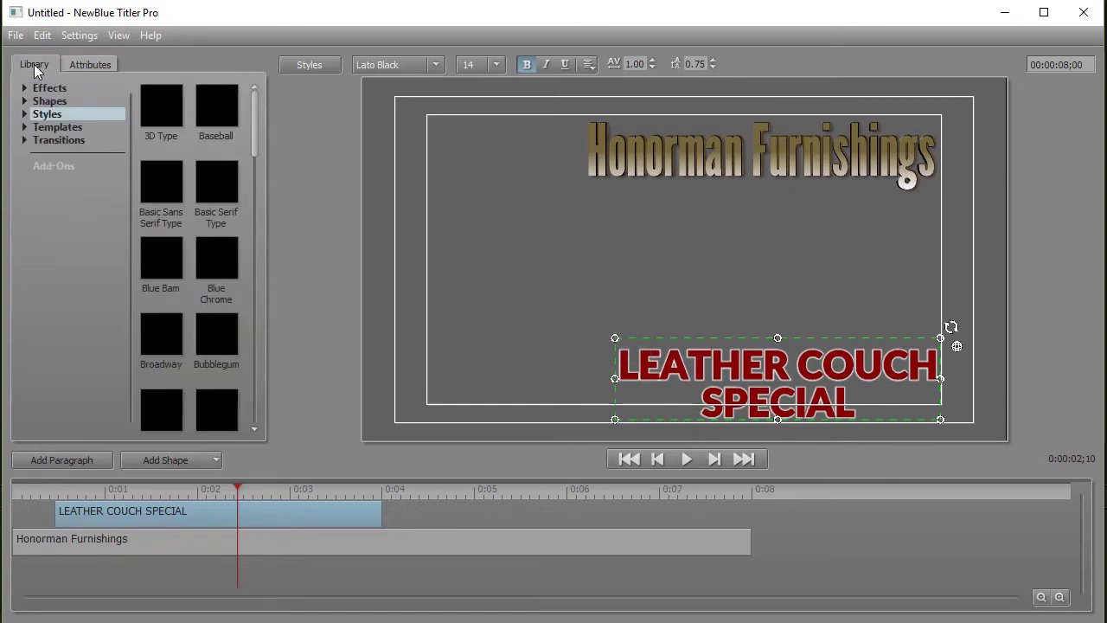
{"action": "left_click", "coordinate": [26, 140]}
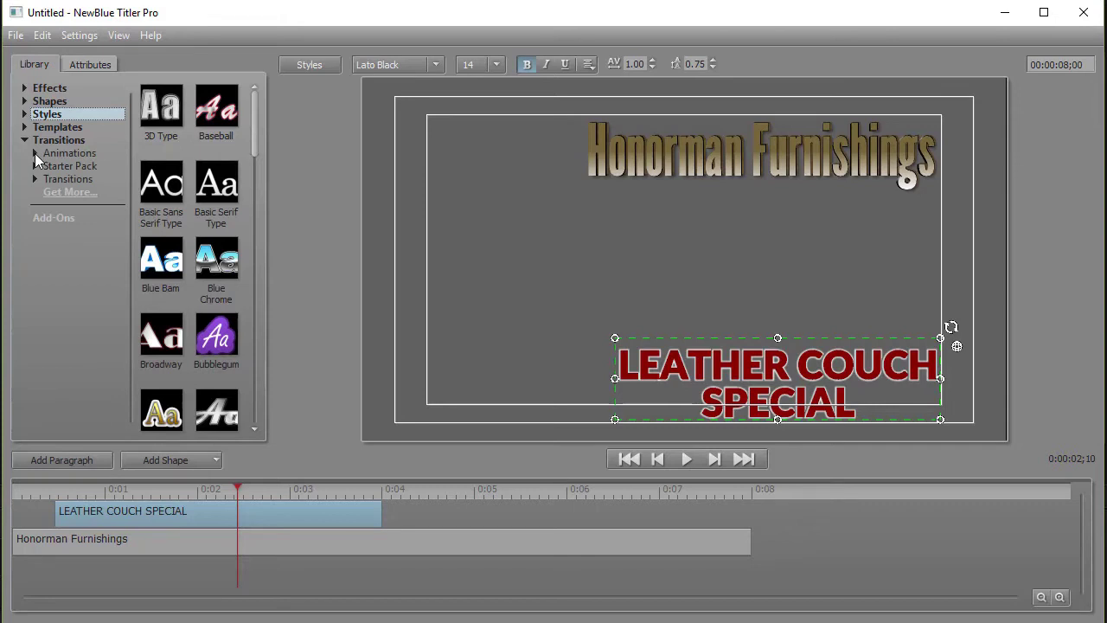
{"action": "left_click", "coordinate": [35, 154]}
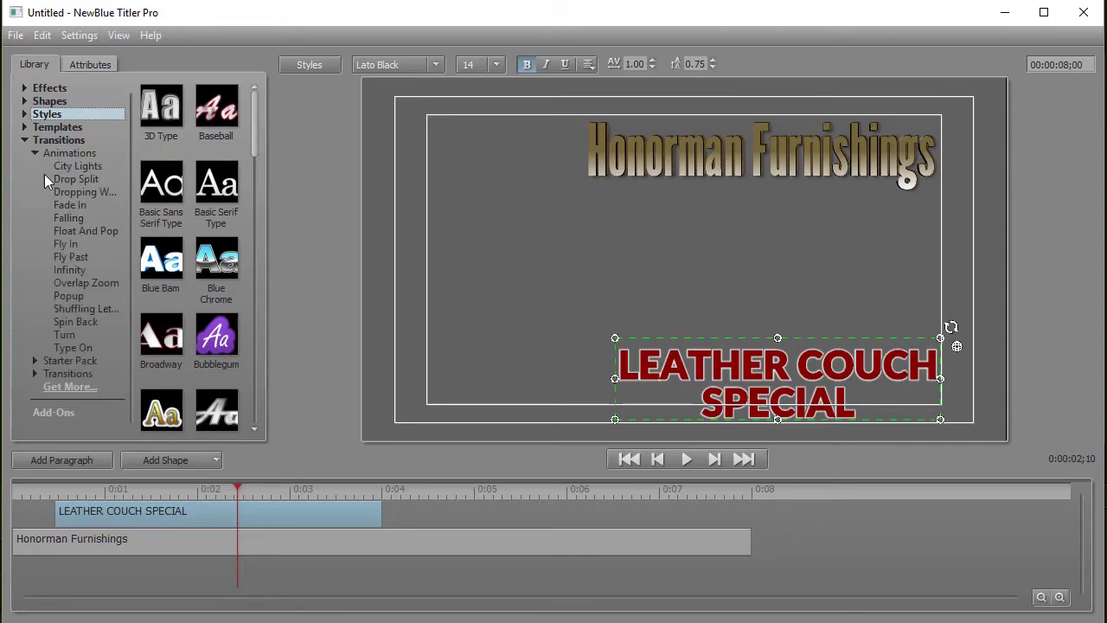
{"action": "left_click", "coordinate": [74, 243]}
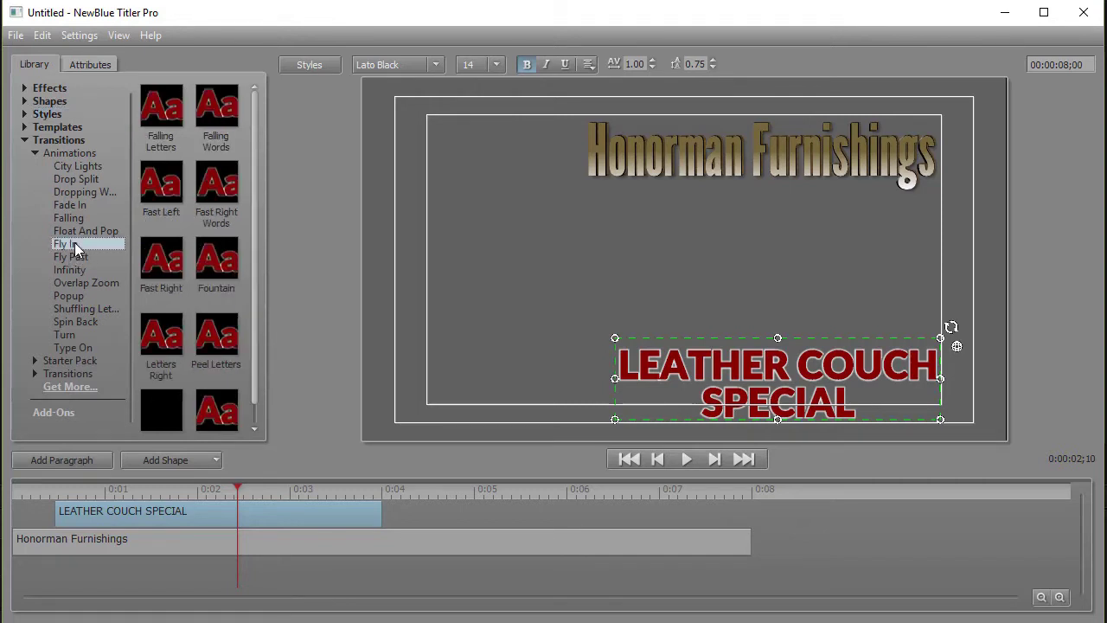
{"action": "mouse_move", "coordinate": [162, 186]}
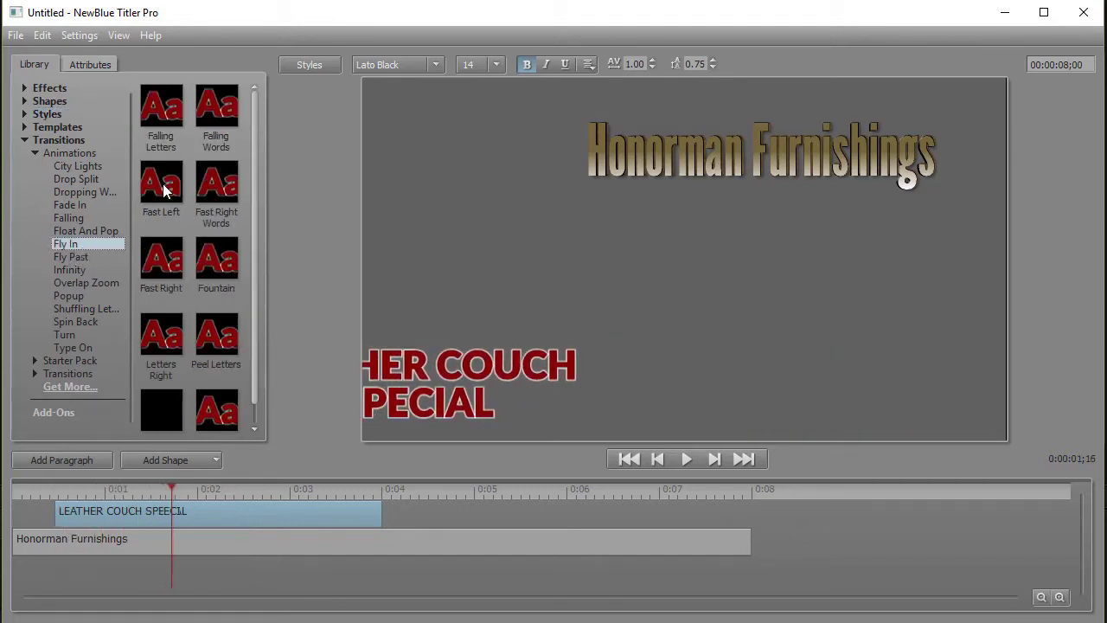
{"action": "double_click", "coordinate": [163, 186]}
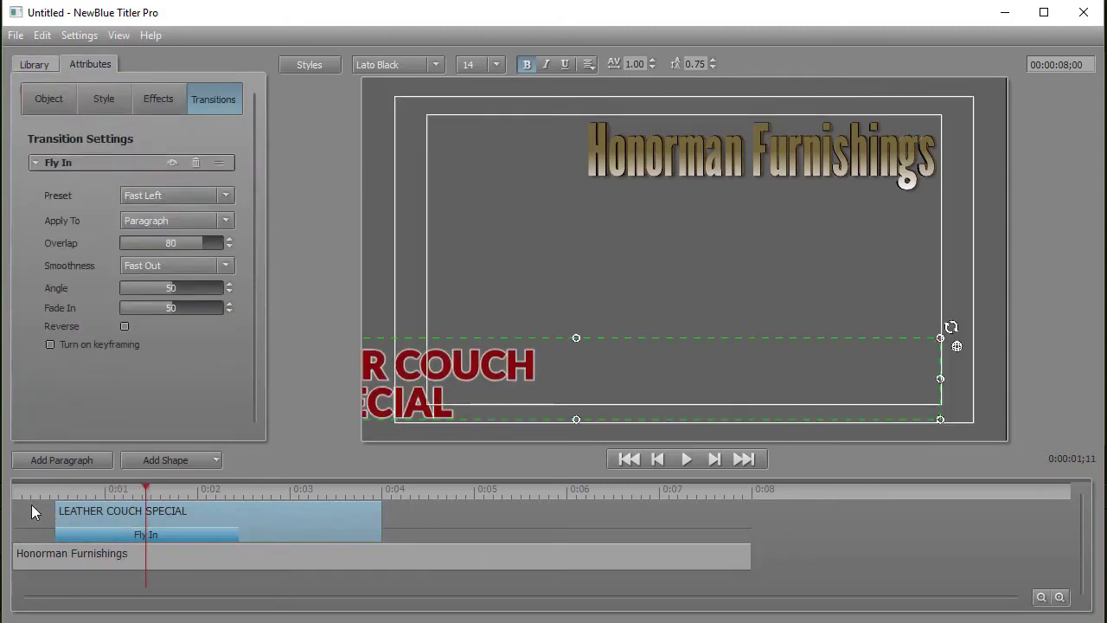
Step: Play the title from its beginning and scrub back over the paragraph to check the entrance animation
{"action": "left_click", "coordinate": [631, 457]}
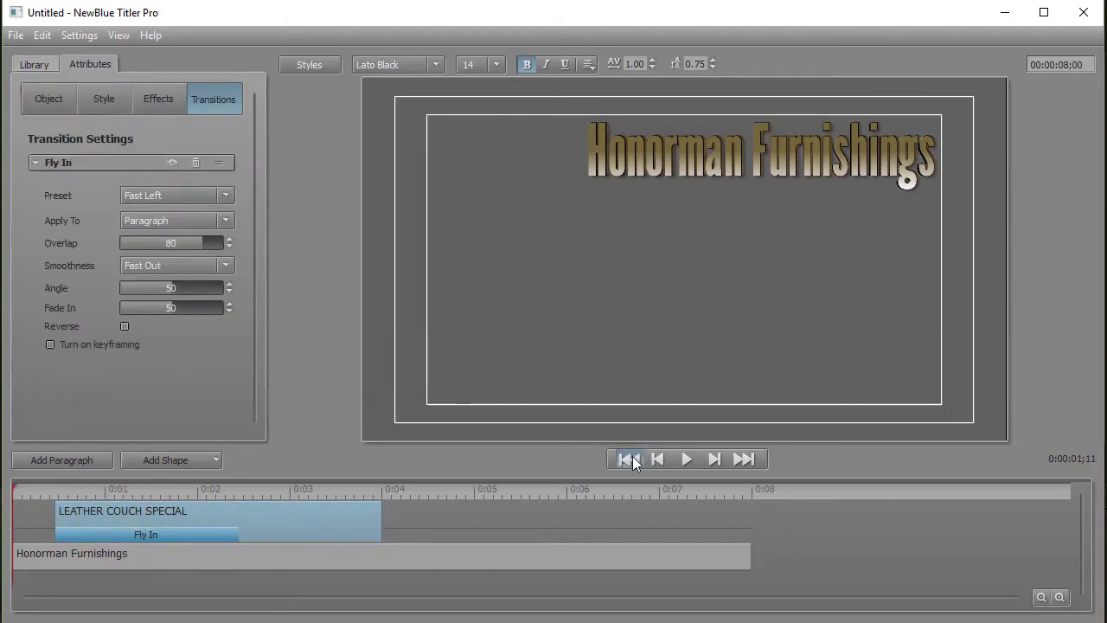
{"action": "left_click", "coordinate": [688, 458]}
{"action": "left_click_drag", "start_coordinate": [384, 484], "coordinate": [338, 489]}
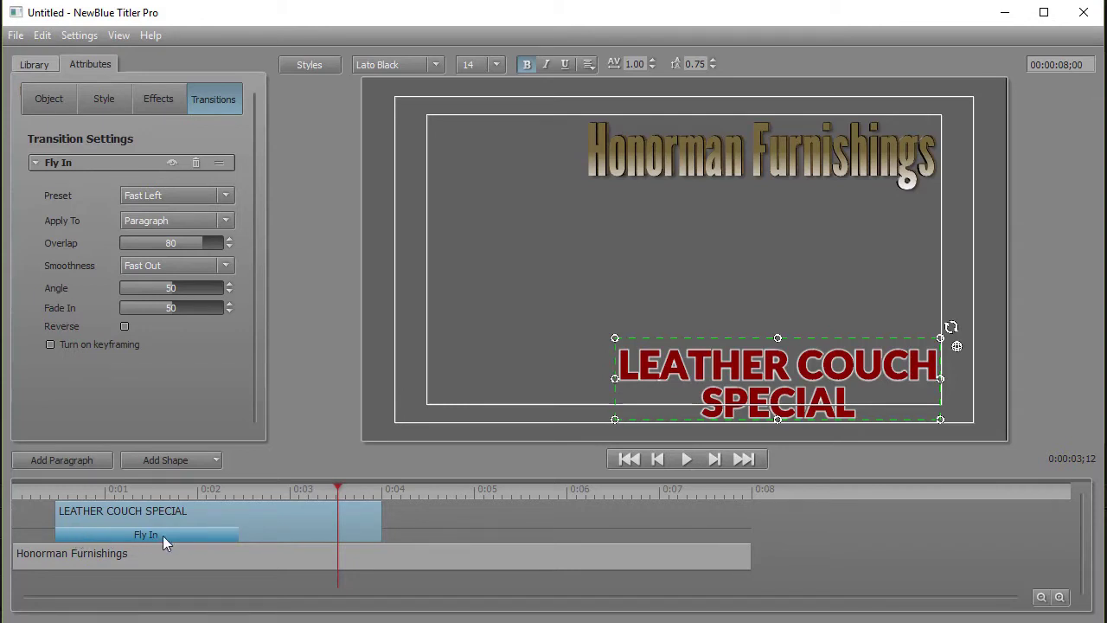
Step: Move the Fly In transition to the end of the LEATHER COUCH SPECIAL paragraph and play the result
{"action": "left_click_drag", "start_coordinate": [169, 534], "coordinate": [255, 536]}
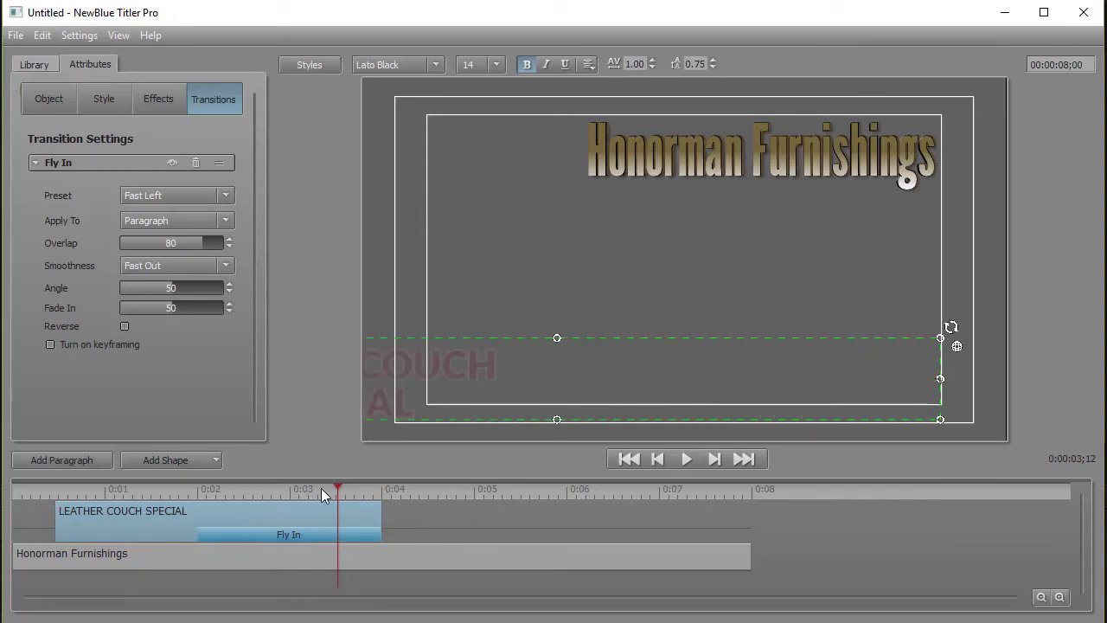
{"action": "left_click_drag", "start_coordinate": [335, 486], "coordinate": [87, 522]}
{"action": "left_click", "coordinate": [688, 459]}
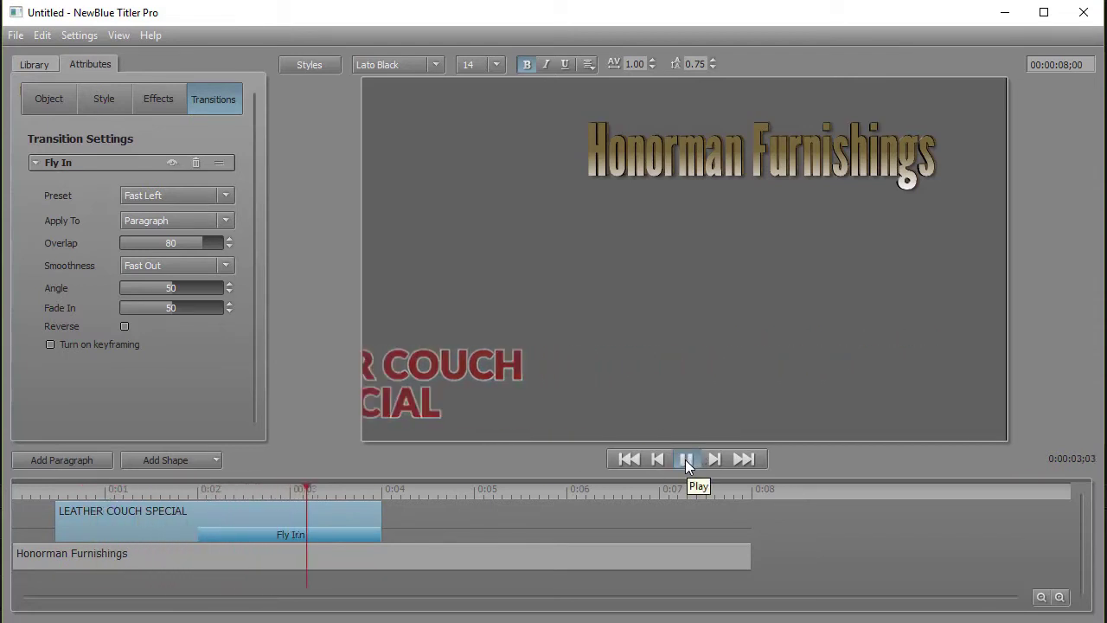
{"action": "left_click", "coordinate": [685, 459]}
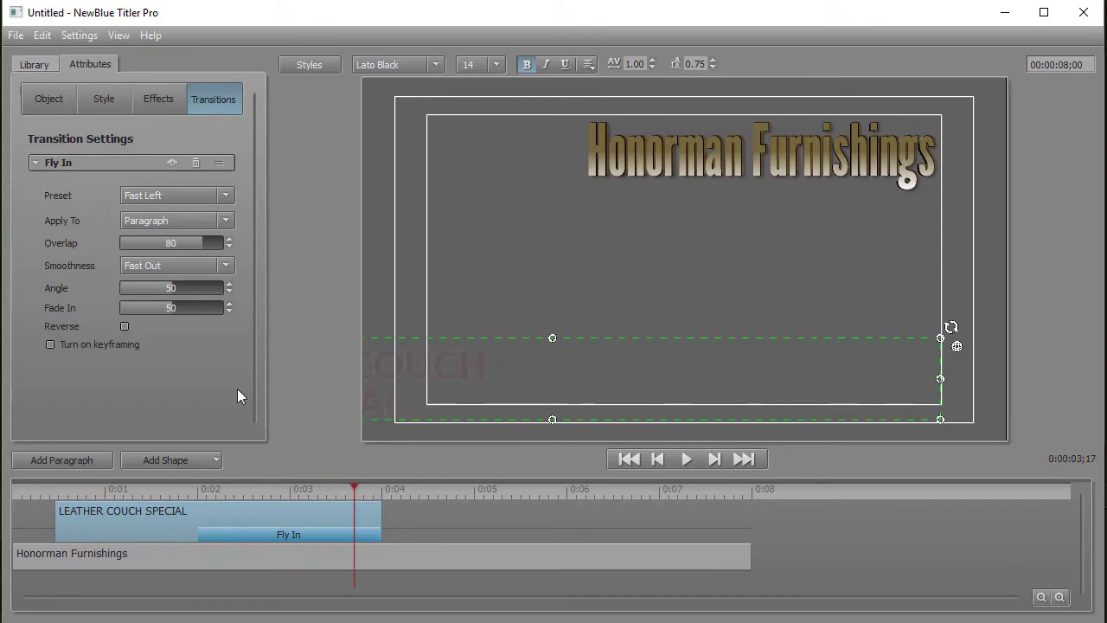
Step: Change the Fly In transition to the Fast Right preset with Smooth smoothness and play the title from the start
{"action": "left_click", "coordinate": [227, 195]}
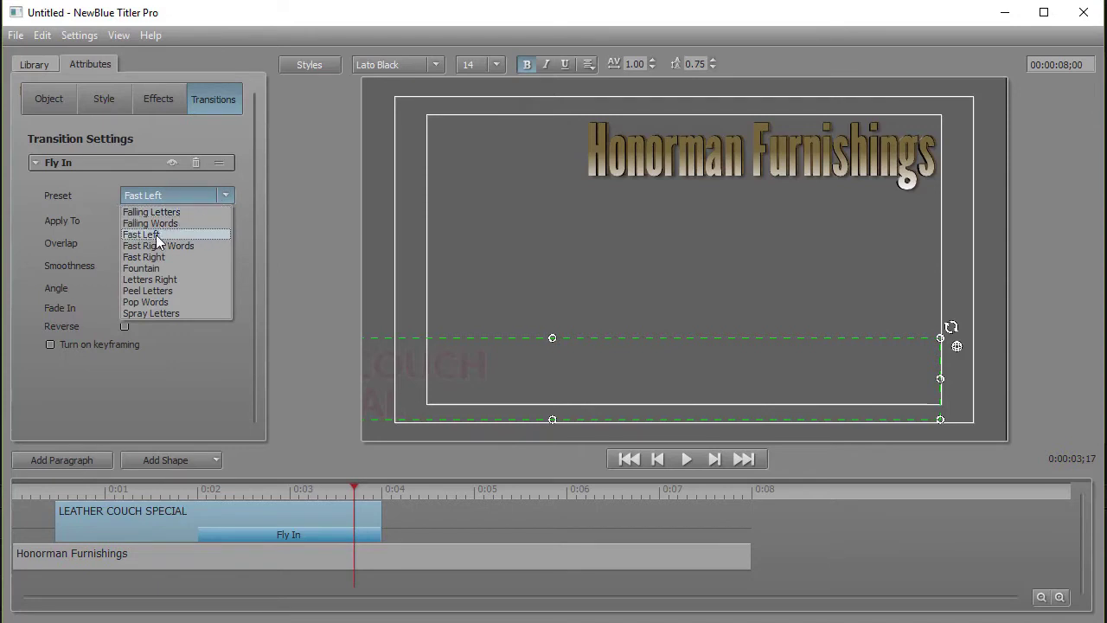
{"action": "left_click", "coordinate": [154, 257]}
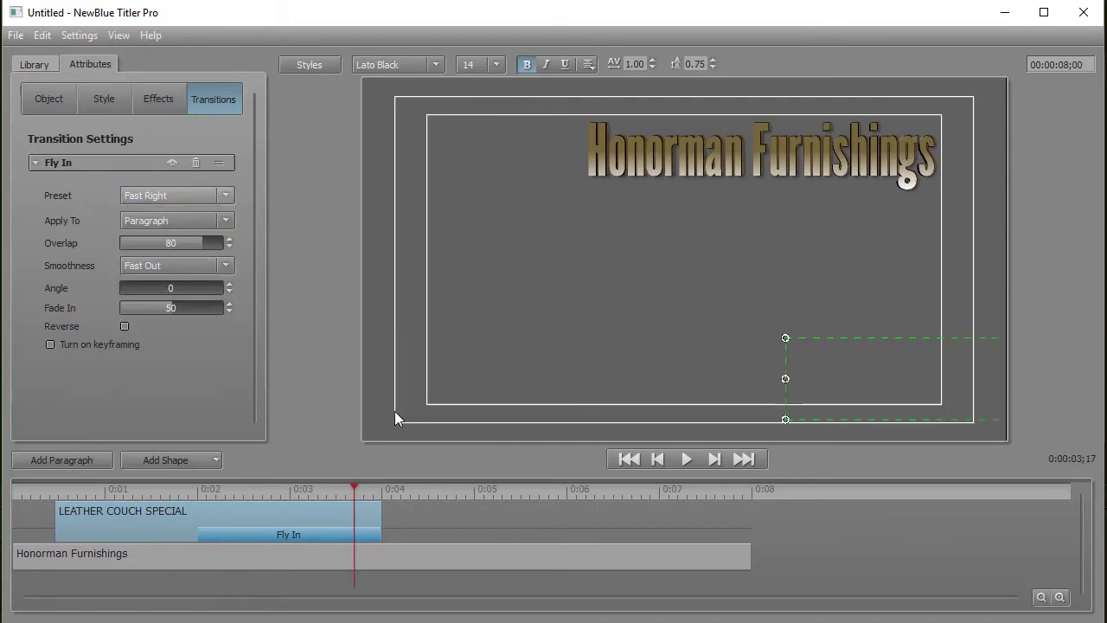
{"action": "left_click", "coordinate": [227, 267]}
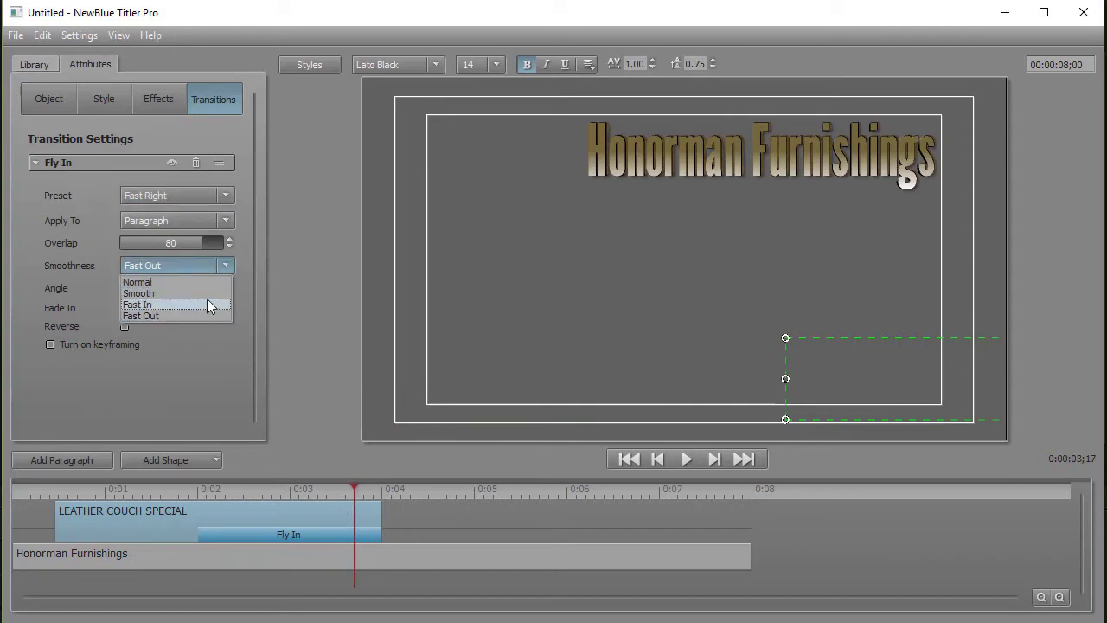
{"action": "left_click", "coordinate": [208, 294]}
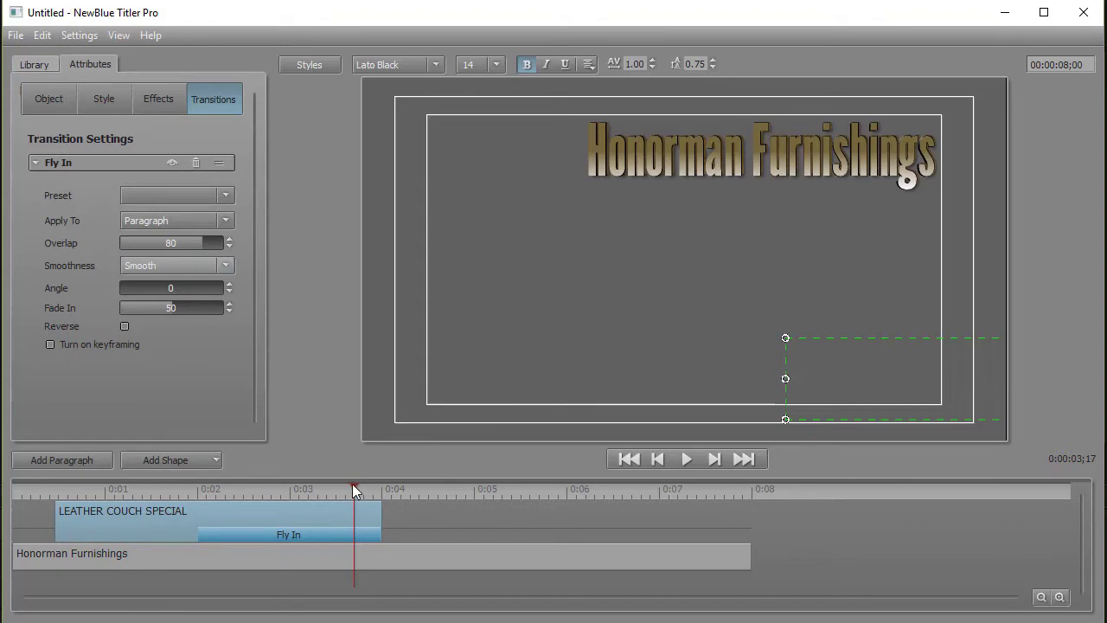
{"action": "left_click_drag", "start_coordinate": [353, 487], "coordinate": [14, 489]}
{"action": "left_click", "coordinate": [684, 459]}
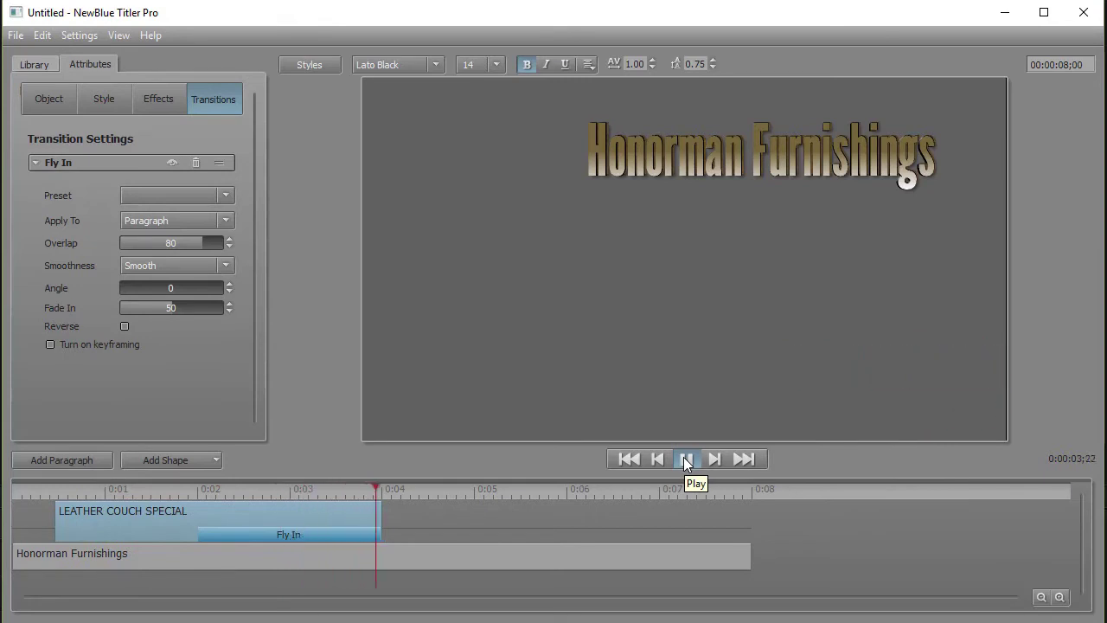
{"action": "left_click", "coordinate": [684, 459]}
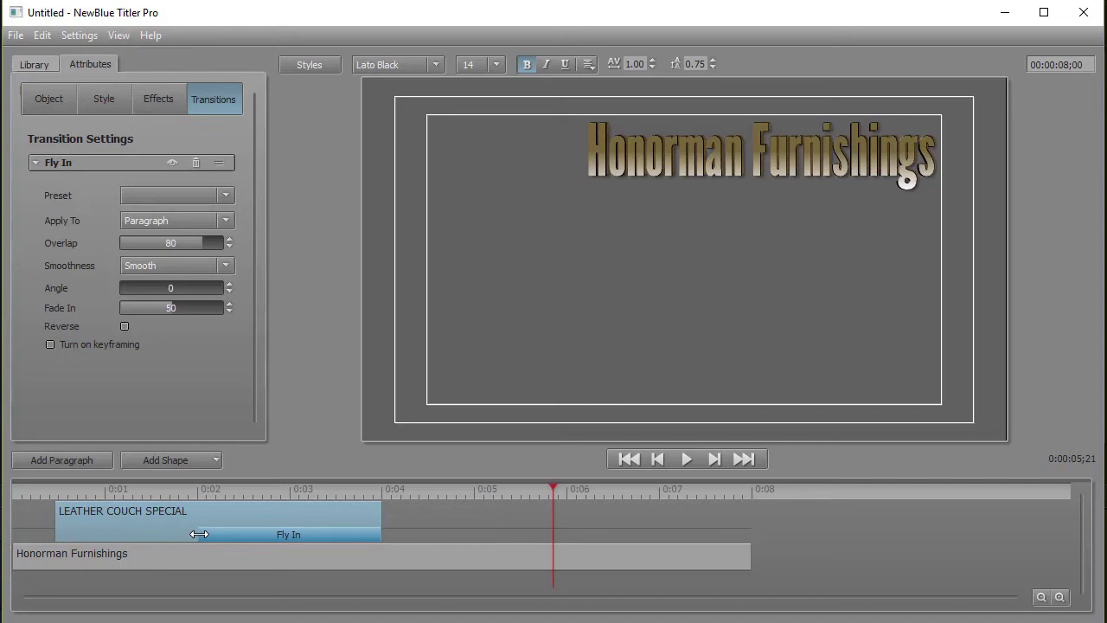
Step: Shorten the closing Fly In transition so it starts at about 2.7 seconds, and play the exit
{"action": "left_click_drag", "start_coordinate": [199, 533], "coordinate": [258, 538]}
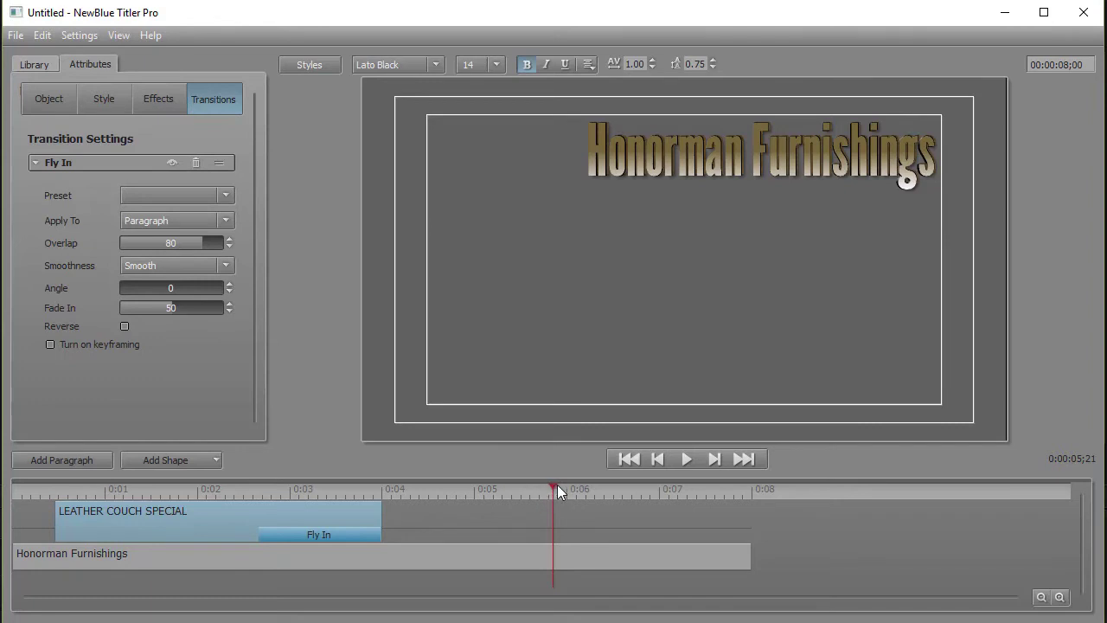
{"action": "left_click_drag", "start_coordinate": [558, 491], "coordinate": [215, 519]}
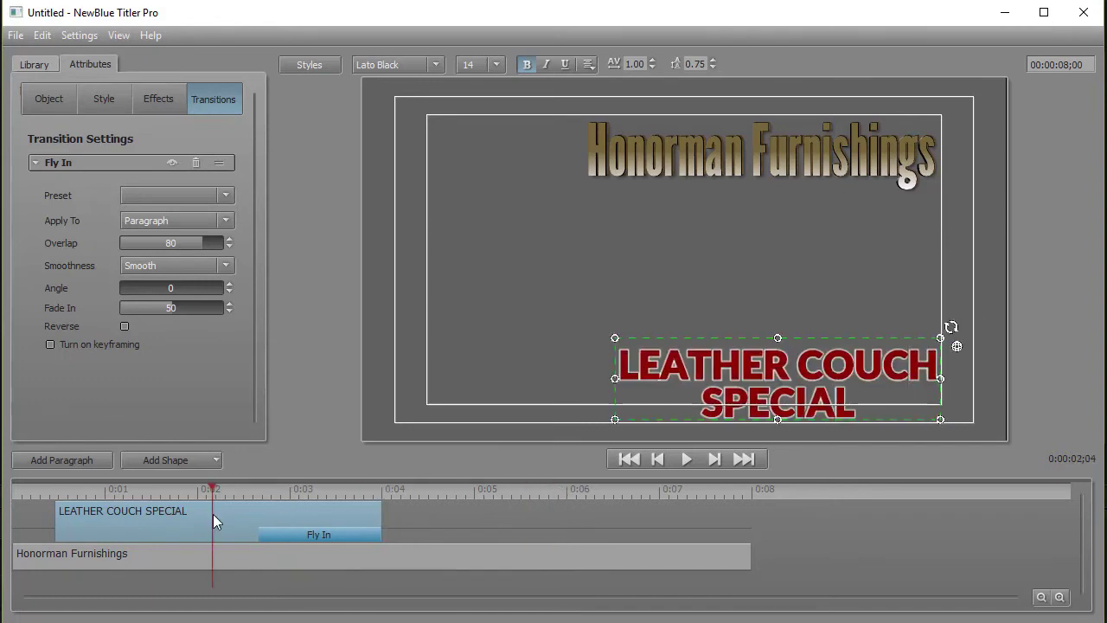
{"action": "left_click", "coordinate": [689, 458]}
{"action": "left_click", "coordinate": [687, 459]}
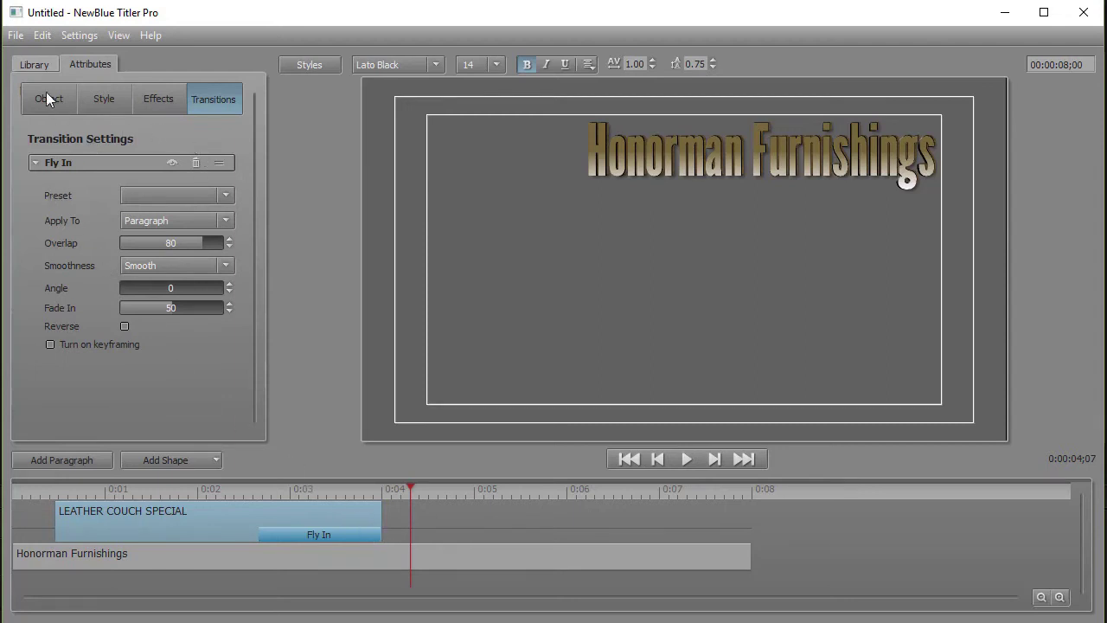
Step: Add a Fast Left Fly In transition at the paragraph's start, shorten it to end at about 1.8 seconds, and play the title
{"action": "left_click", "coordinate": [33, 64]}
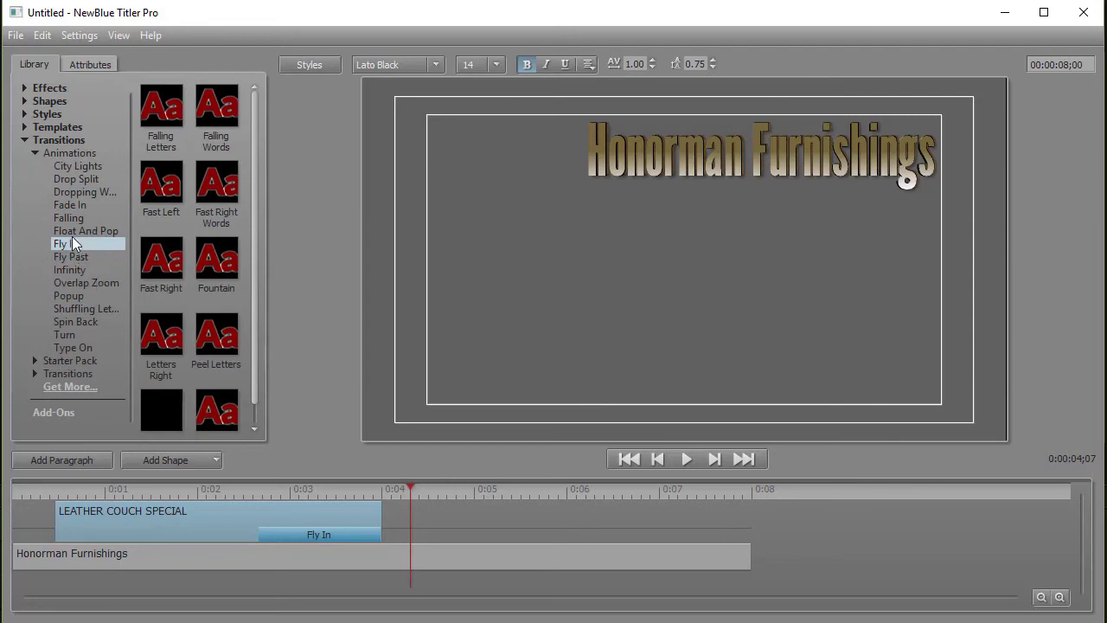
{"action": "double_click", "coordinate": [159, 191]}
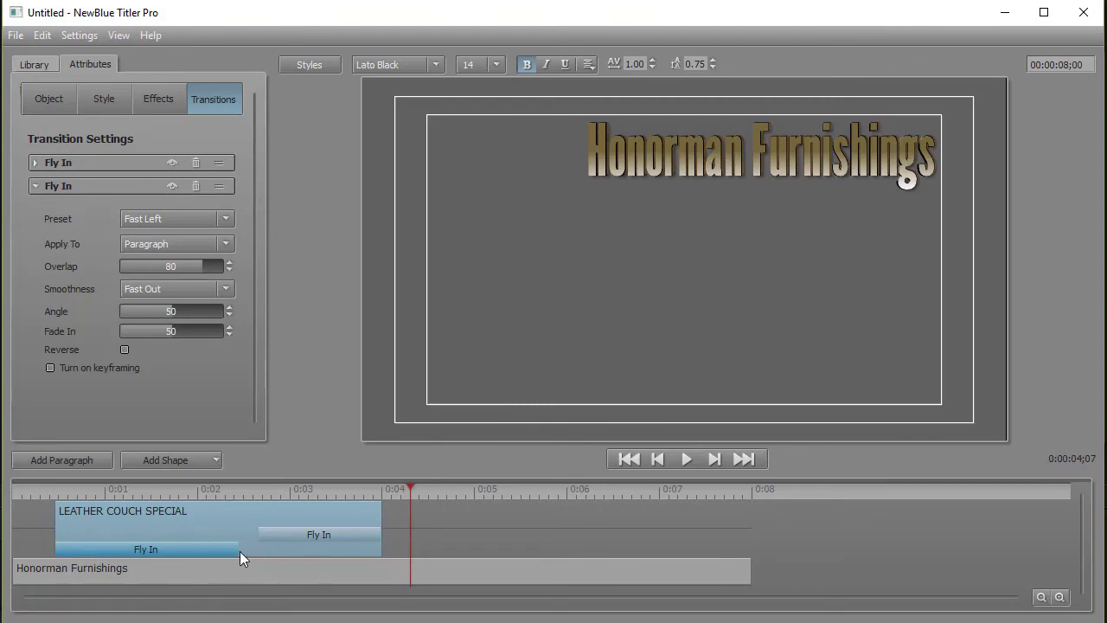
{"action": "left_click_drag", "start_coordinate": [236, 549], "coordinate": [177, 552]}
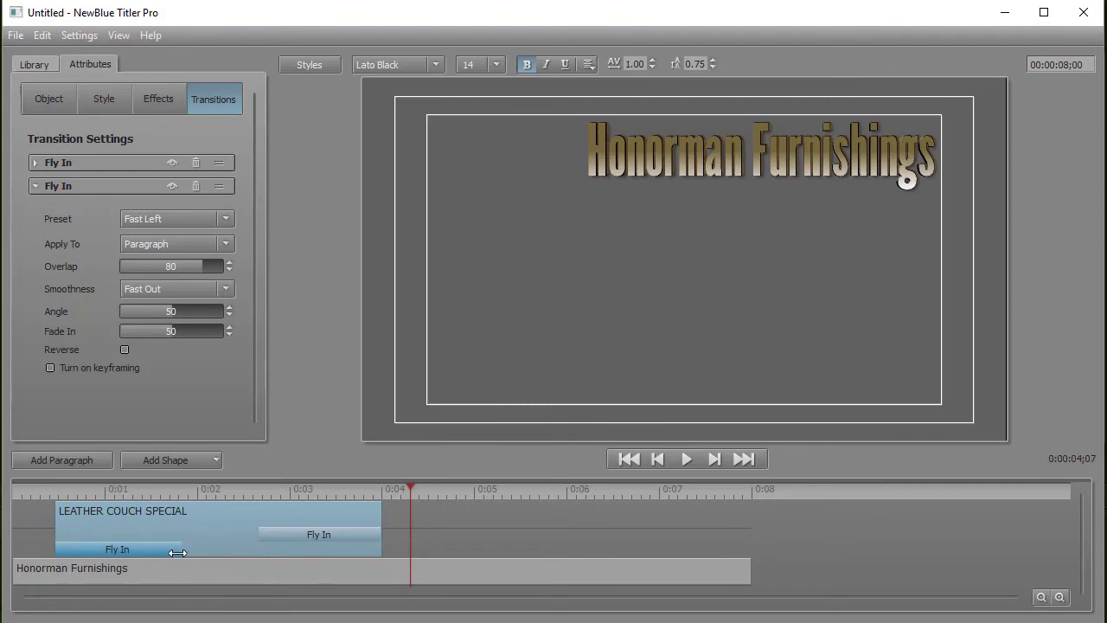
{"action": "left_click_drag", "start_coordinate": [409, 487], "coordinate": [40, 495]}
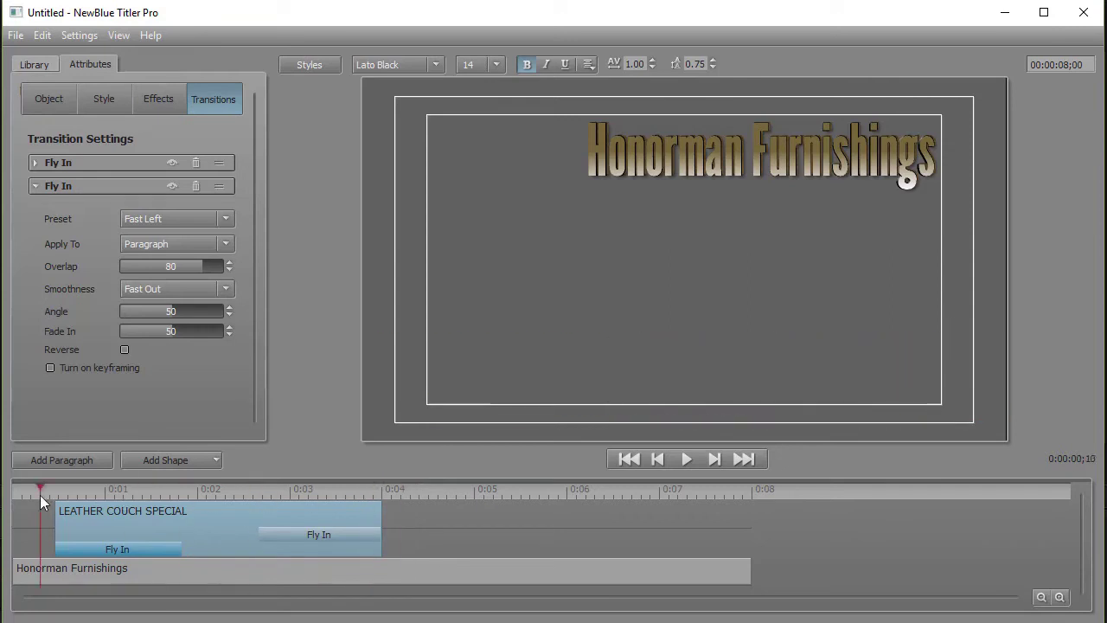
{"action": "left_click", "coordinate": [685, 458]}
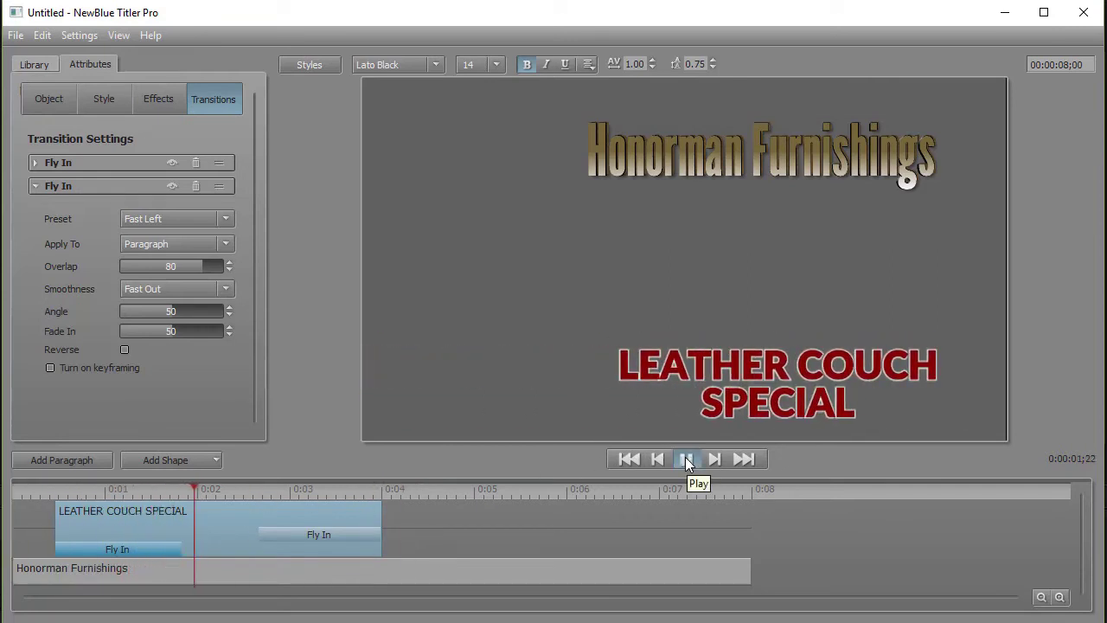
{"action": "left_click", "coordinate": [686, 459]}
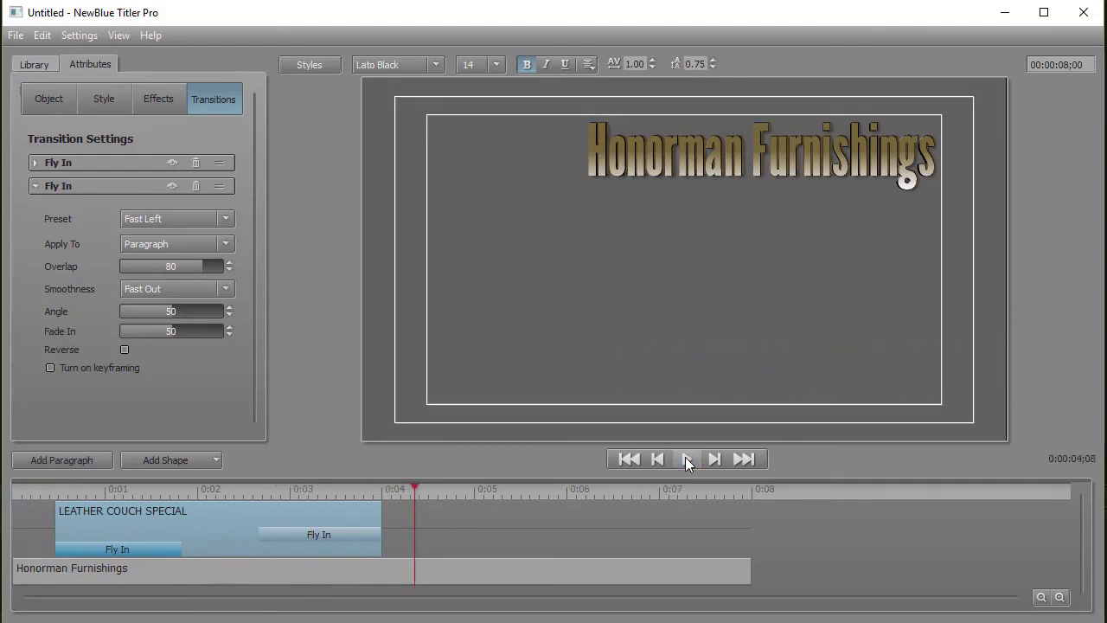
Step: Look through the opening Fly In transition's presets without changing them, and delete that transition
{"action": "left_click", "coordinate": [131, 486]}
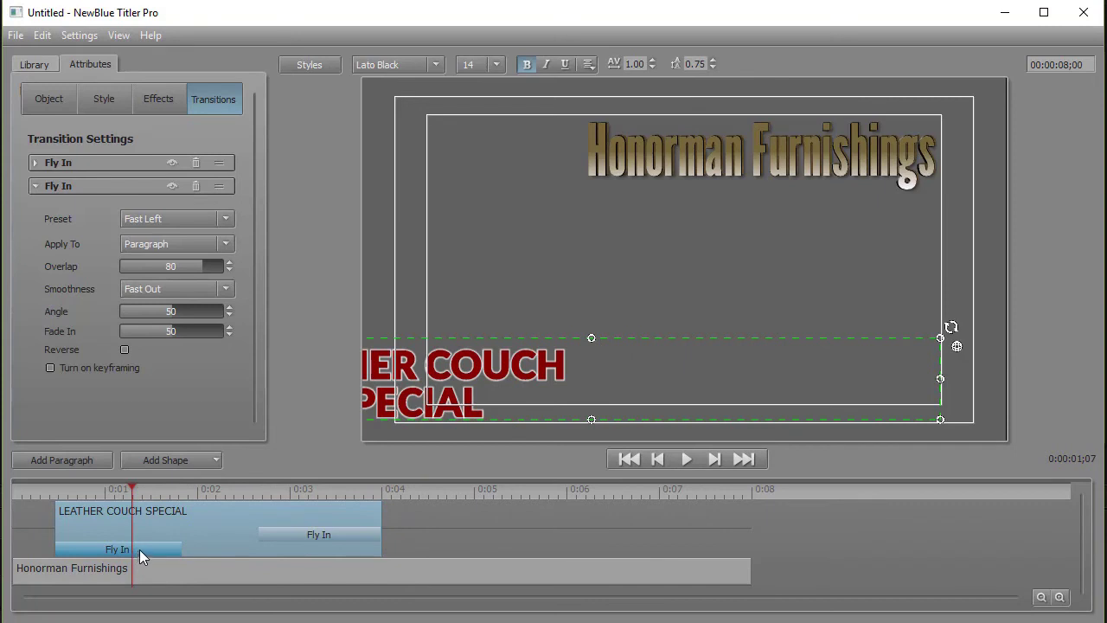
{"action": "left_click", "coordinate": [221, 218]}
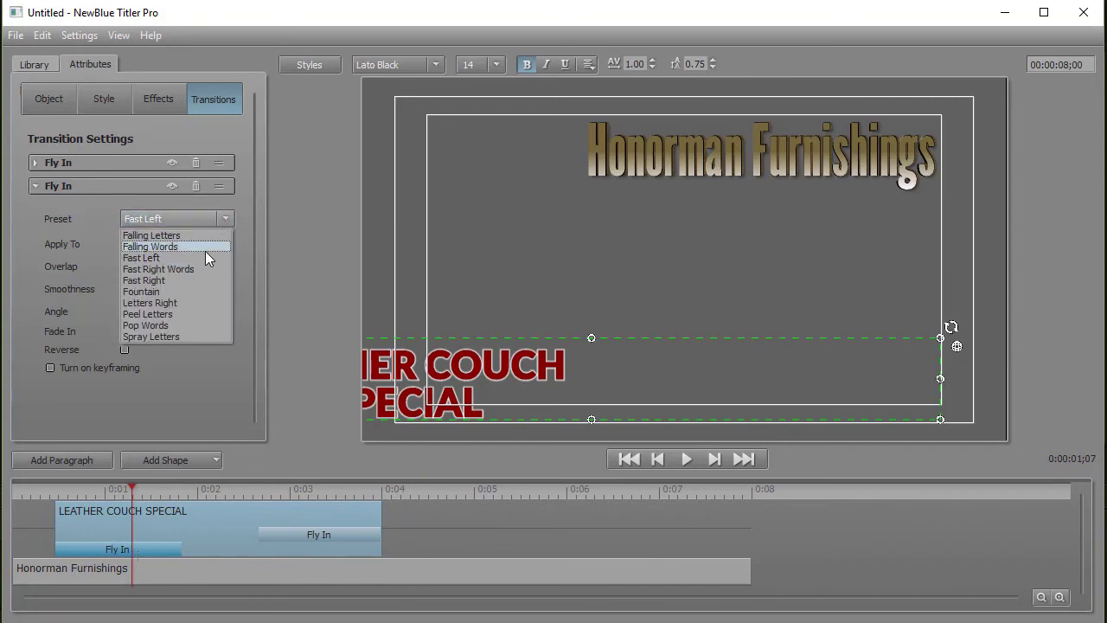
{"action": "left_click", "coordinate": [243, 217]}
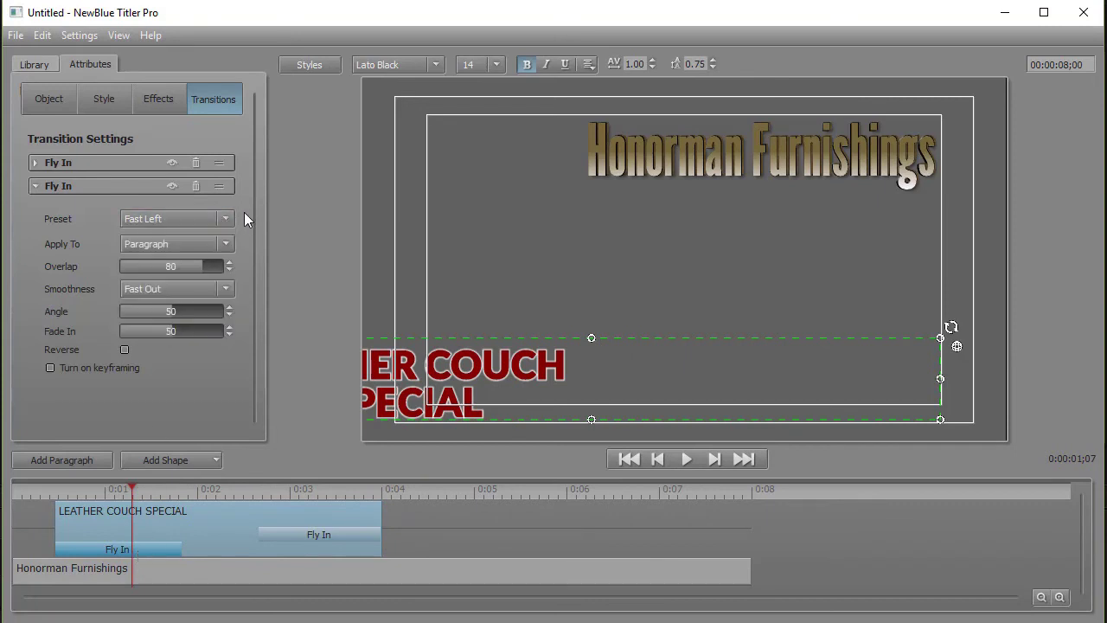
{"action": "left_click", "coordinate": [194, 186]}
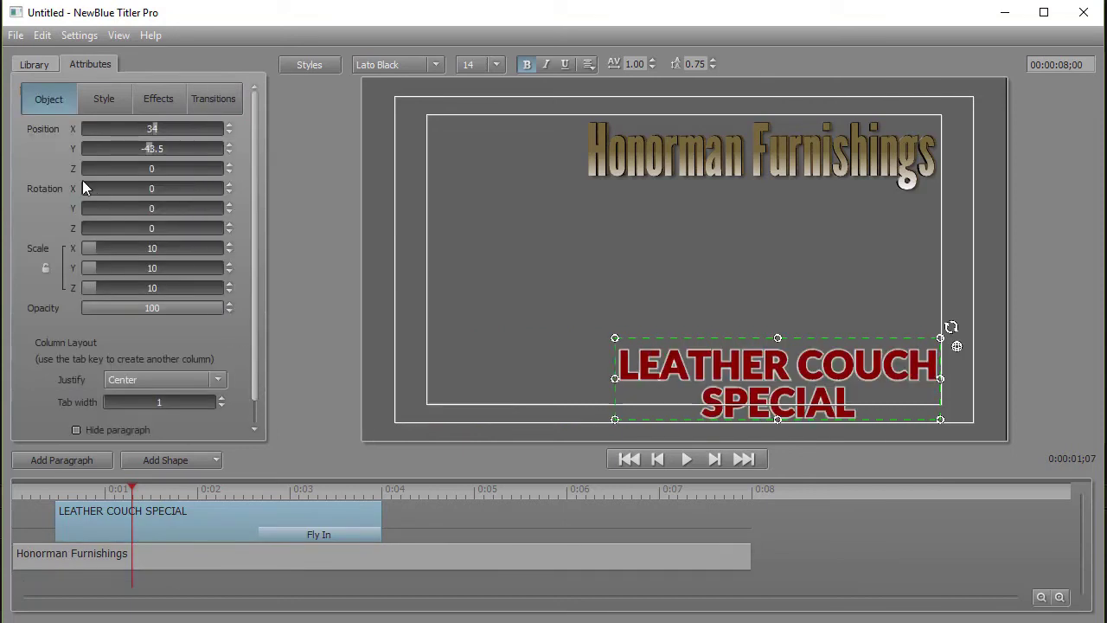
Step: Add a Falling transition with the Dropped preset at the LEATHER COUCH SPECIAL paragraph's start, and shorten it to end at about 1.5 seconds
{"action": "left_click", "coordinate": [33, 66]}
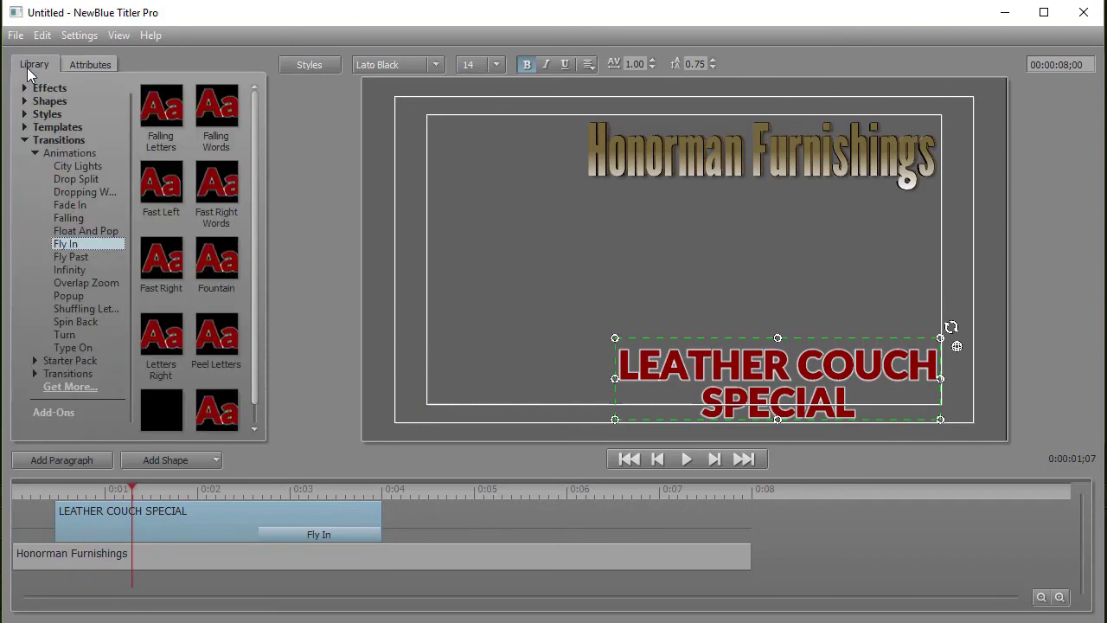
{"action": "left_click", "coordinate": [78, 218]}
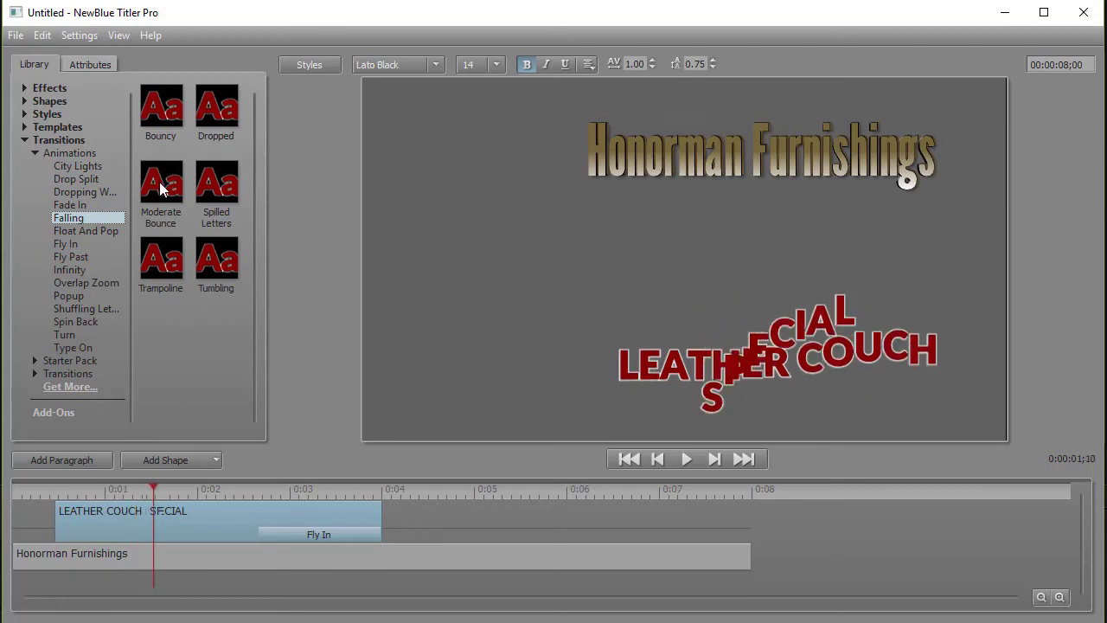
{"action": "double_click", "coordinate": [210, 109]}
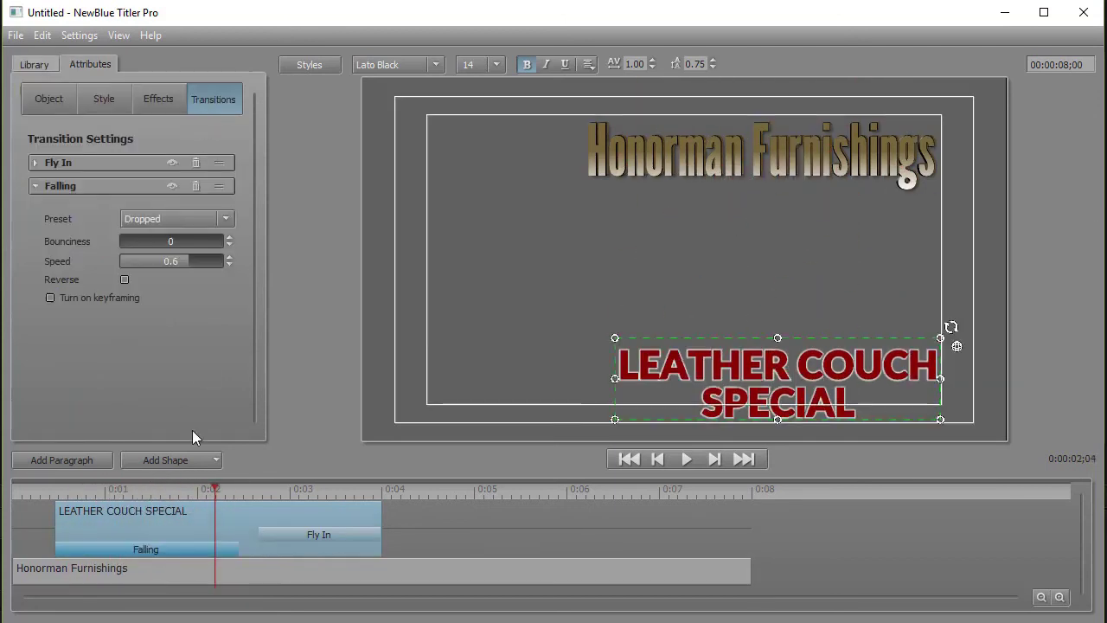
{"action": "left_click_drag", "start_coordinate": [238, 550], "coordinate": [147, 548]}
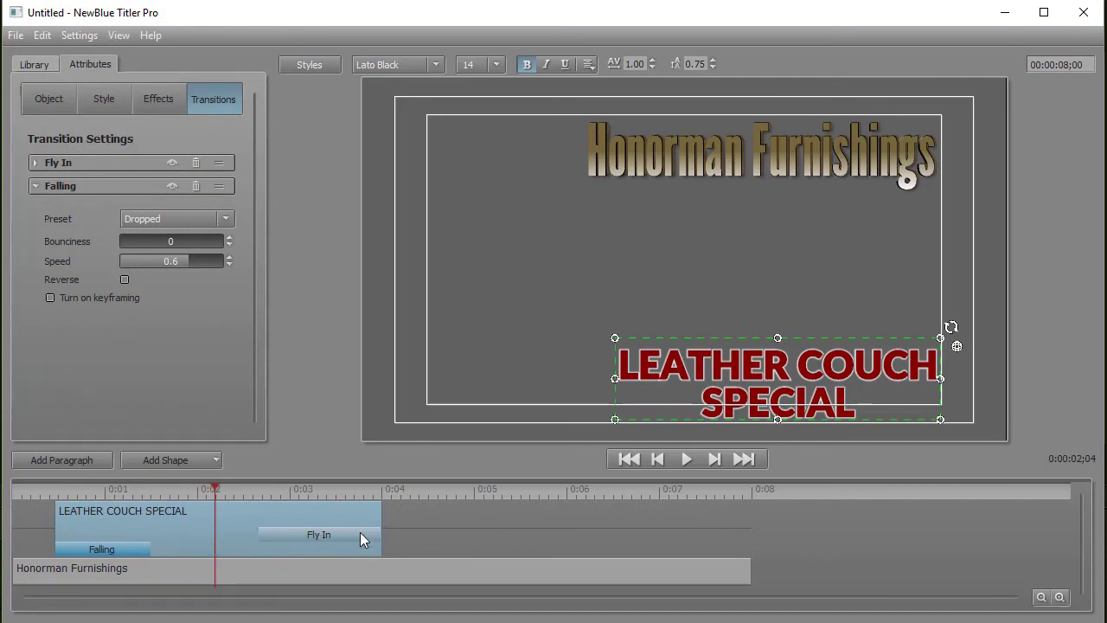
Step: Play the title from the start through the paragraph's Falling entrance and Fly In exit, and stop after it ends
{"action": "left_click_drag", "start_coordinate": [217, 491], "coordinate": [4, 492]}
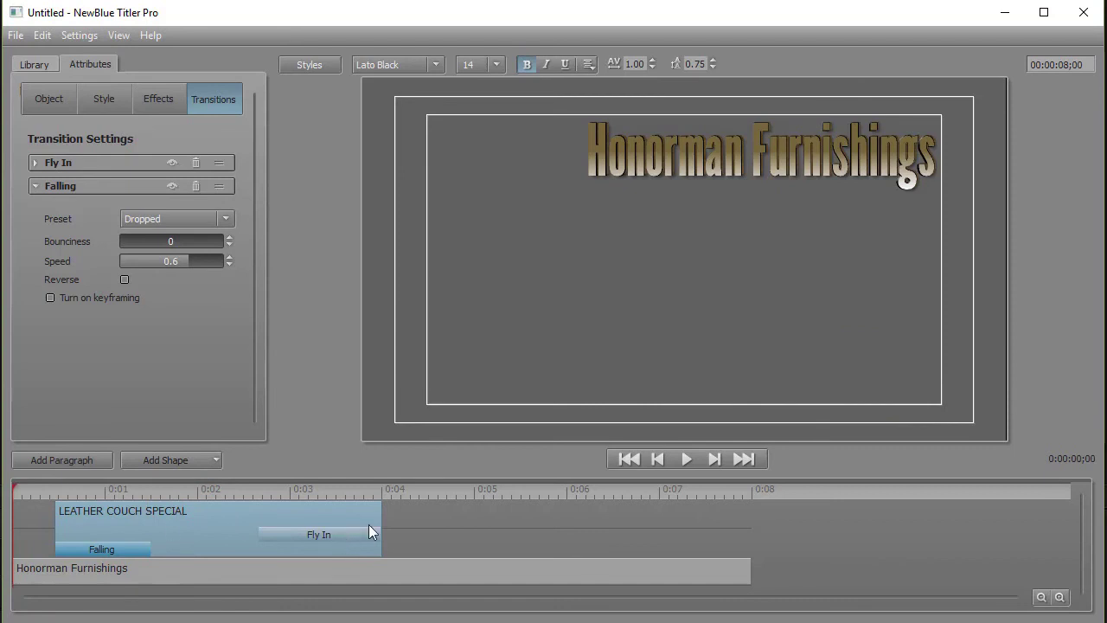
{"action": "left_click", "coordinate": [688, 460]}
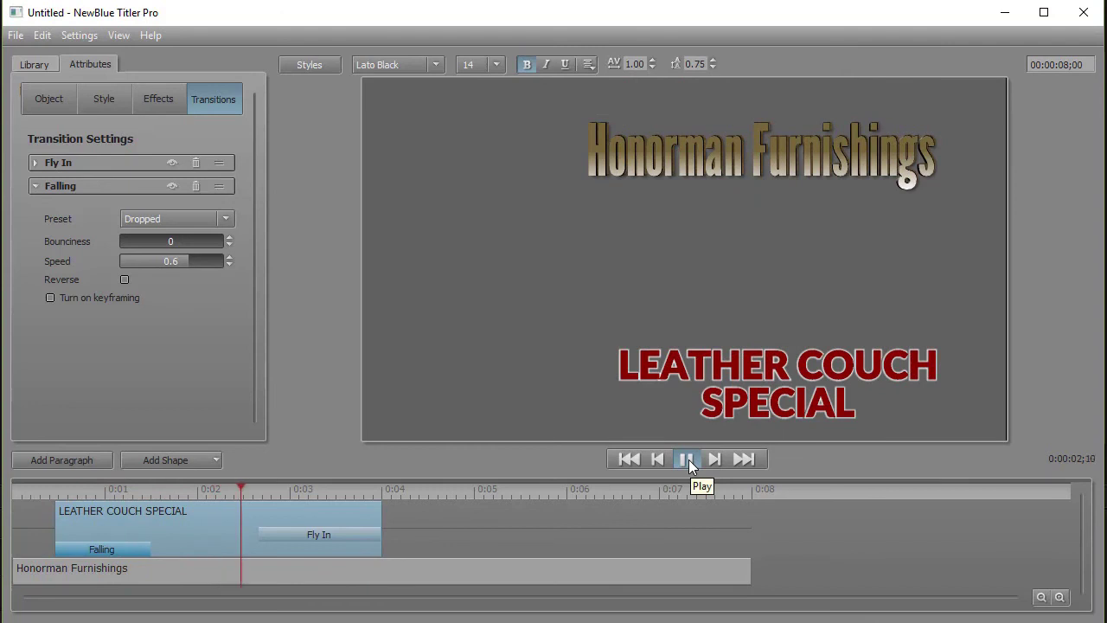
{"action": "left_click", "coordinate": [687, 460]}
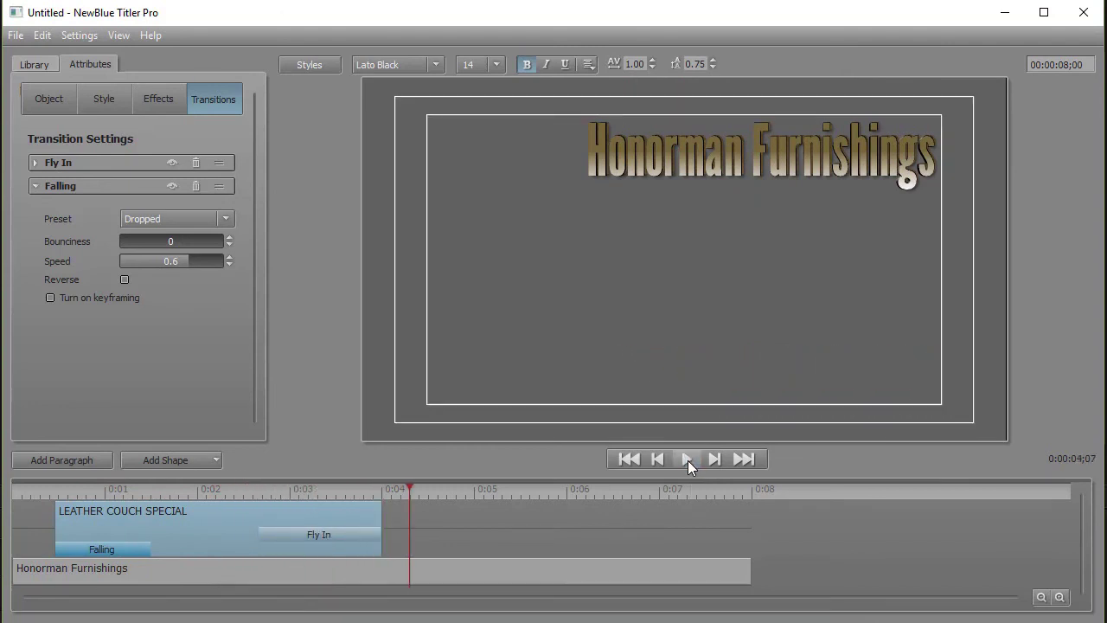